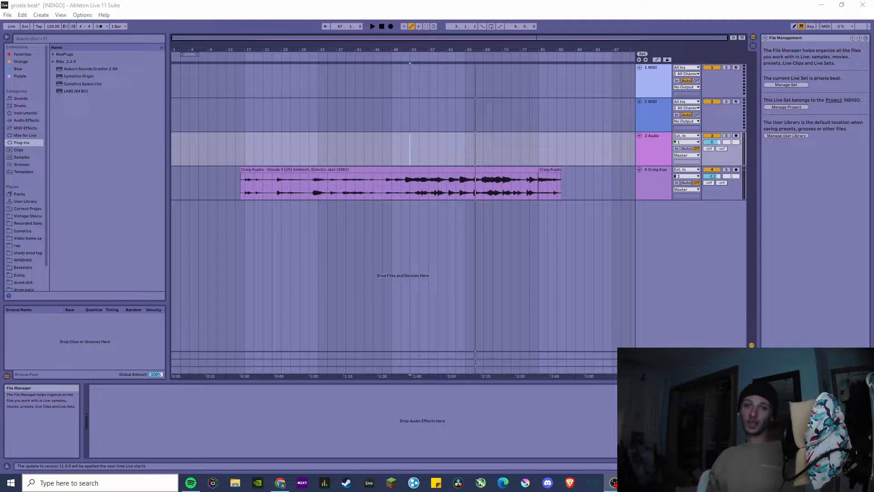
- Audition the Clouds II sample by playing it from several points across the arrangement
left_click(246, 149)
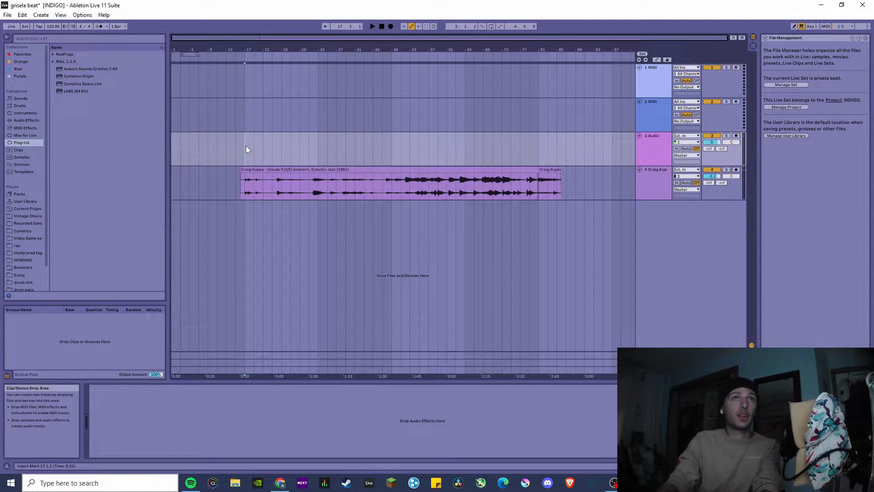
left_click(272, 157)
key("space")
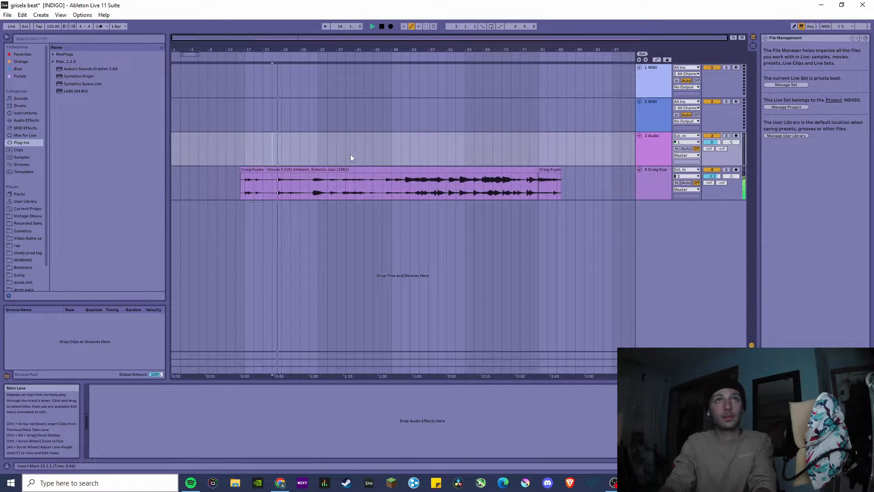
left_click(400, 154)
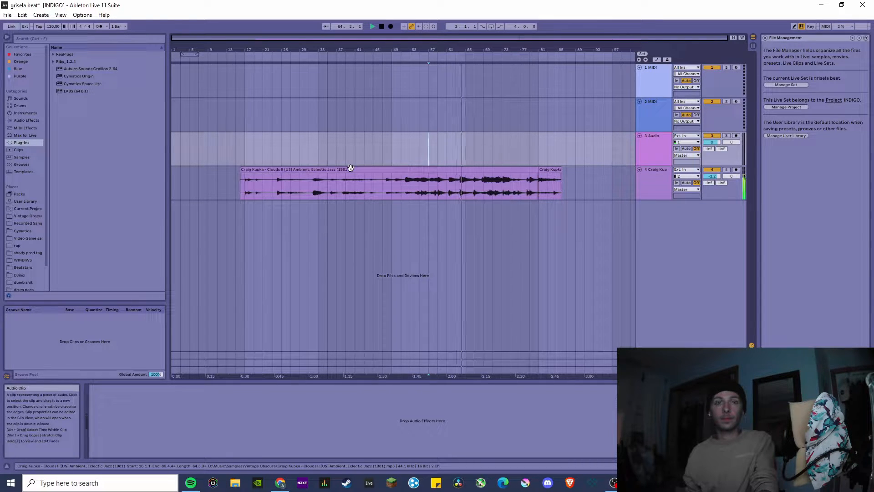
key("space")
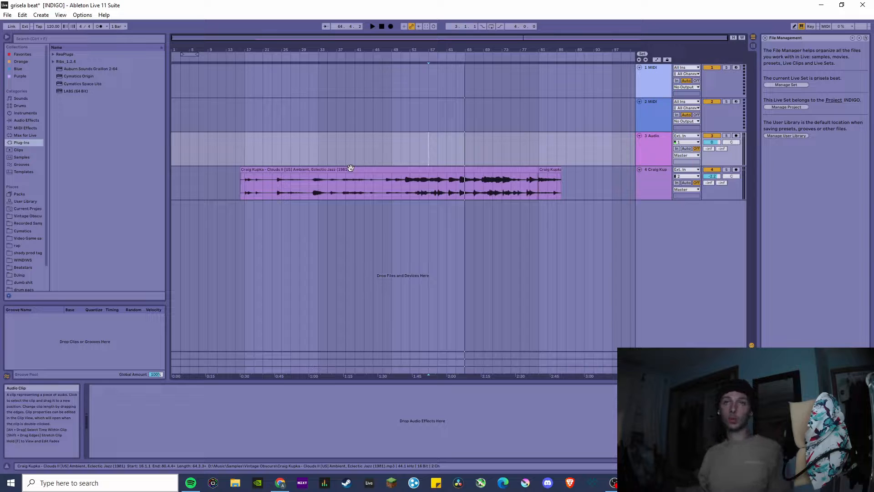
- Play the closing section of the Clouds II sample around bar 80 and inspect its split clip
key("space")
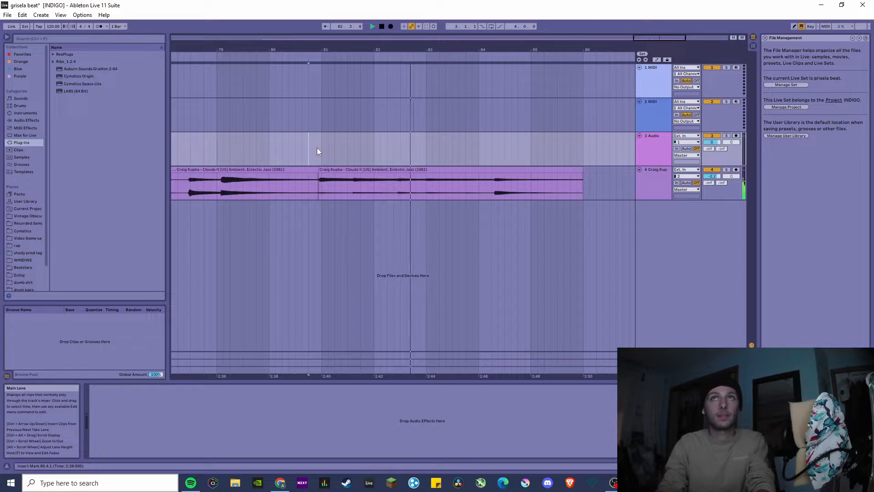
key("space")
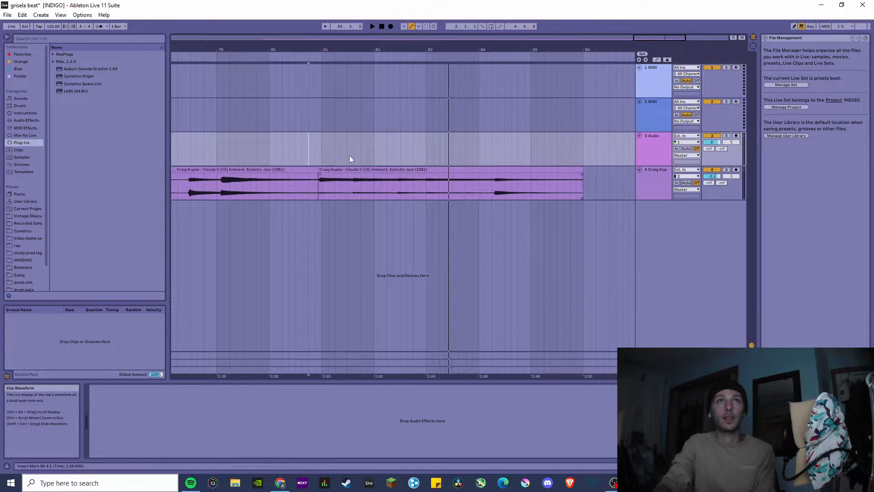
scroll(314, 169, "down", 3)
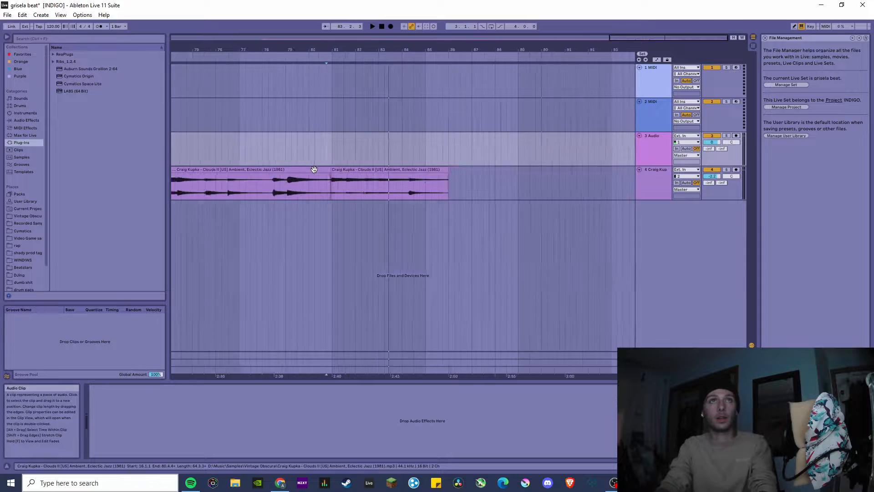
scroll(314, 169, "up", 2)
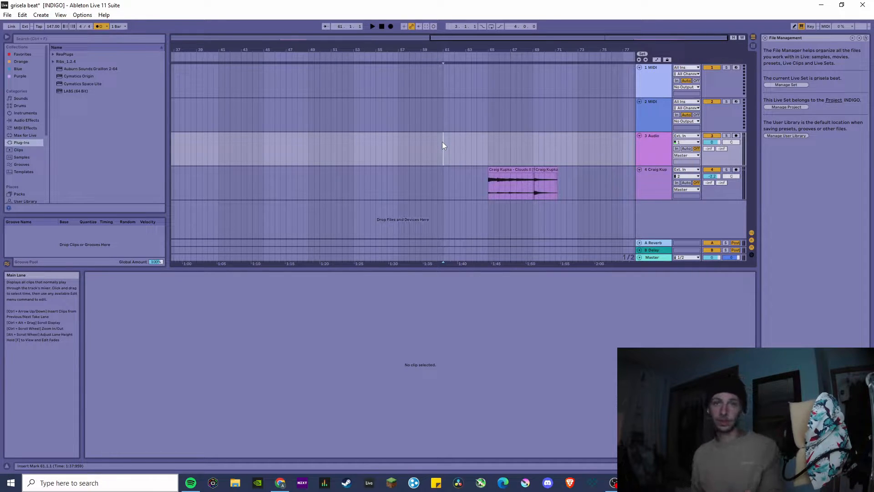
- Play the trimmed Clouds II section from its start near bar 65 and inspect its waveform up close
left_click(489, 155)
key("space")
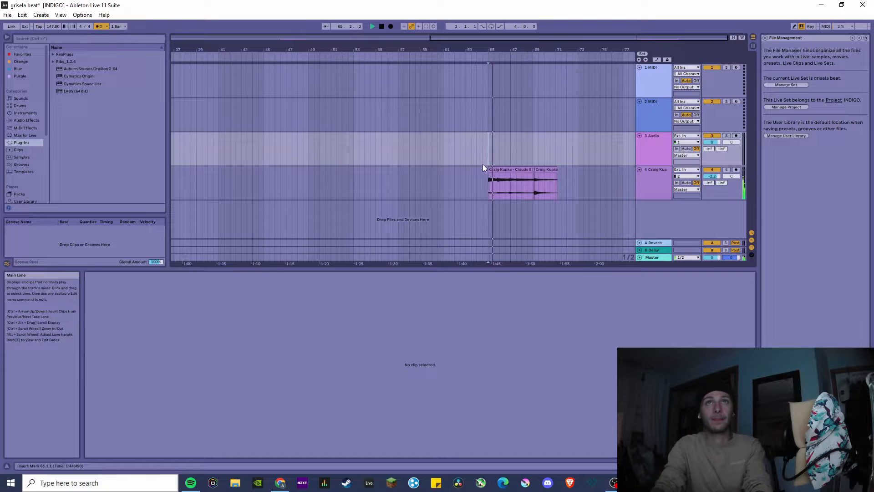
scroll(483, 164, "up", 5)
scroll(489, 173, "right", 6)
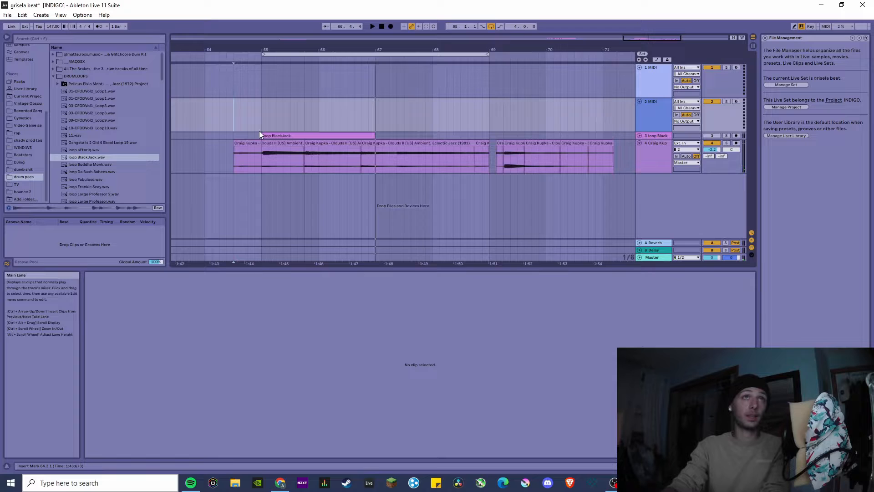
- Play the chopped sample from its pickup before bar 65 and toggle the metronome to check its timing
left_click(236, 118)
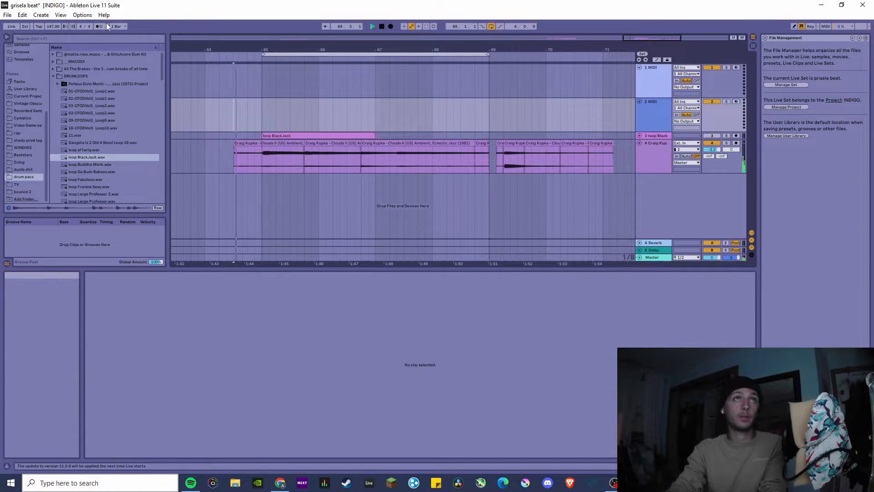
key("space")
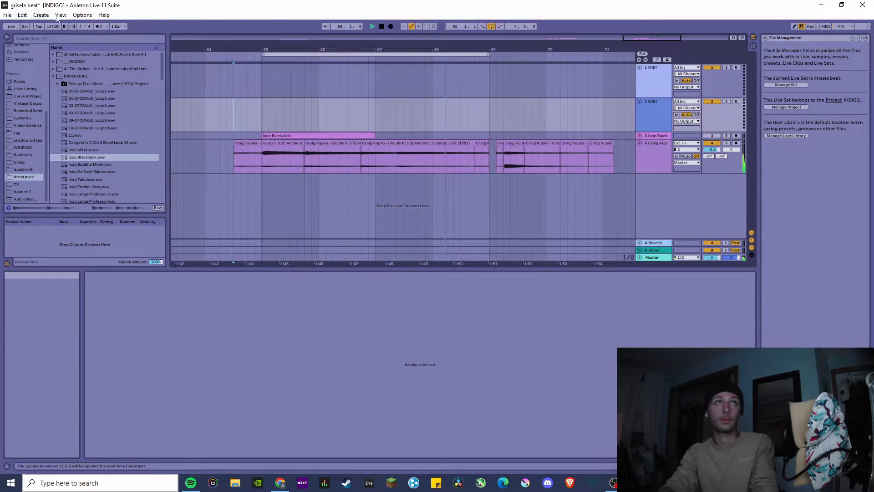
left_click(98, 27)
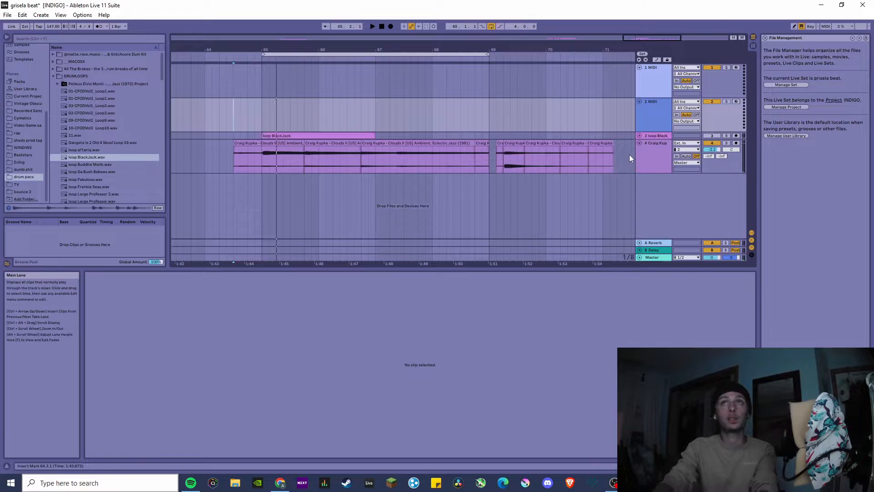
- Unfold the loop BlackJack drum track and reactivate it while playing from bar 65
left_click(639, 136)
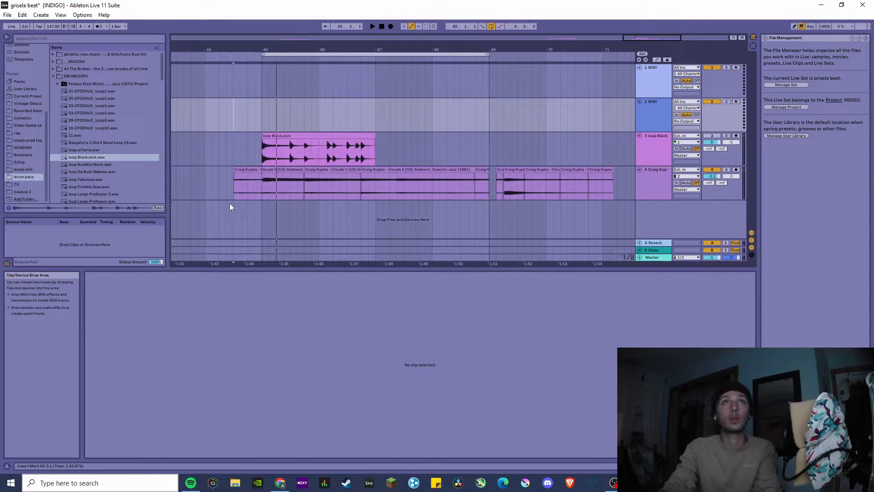
left_click(263, 146)
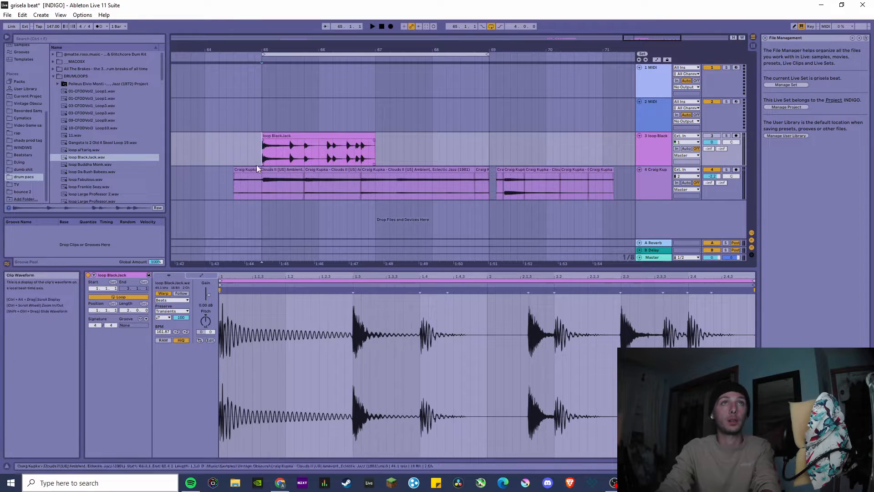
key("space")
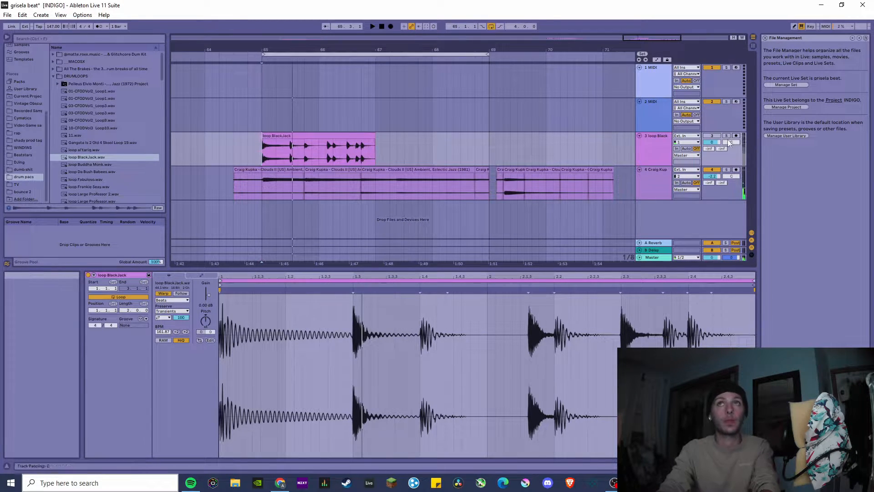
left_click(714, 136)
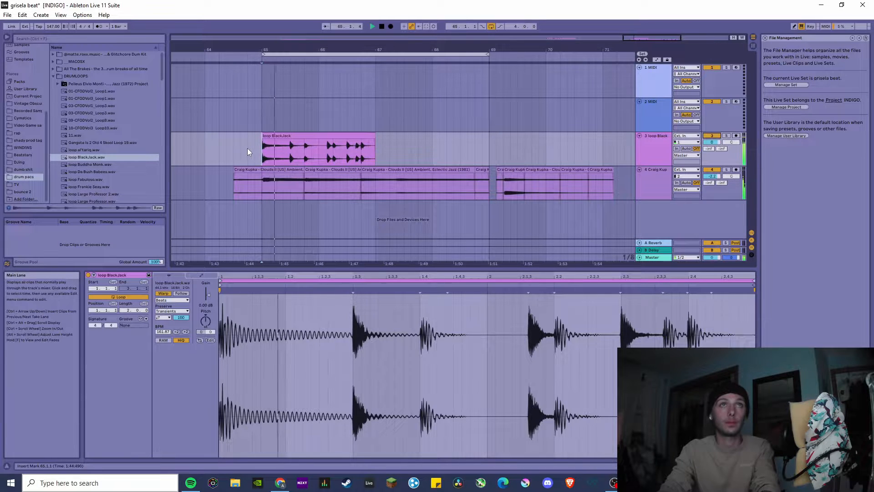
- Duplicate the loop BlackJack clip so a second copy starts at bar 67, and stop playback
left_click(290, 136)
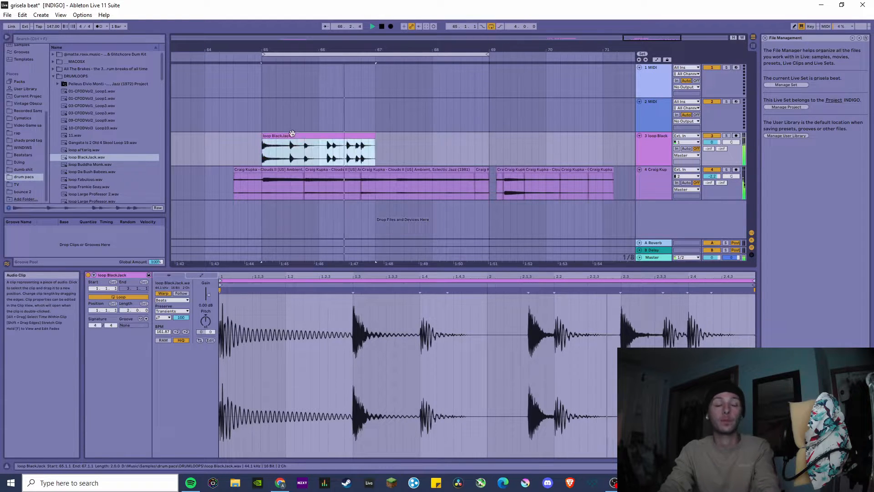
key("ctrl+d")
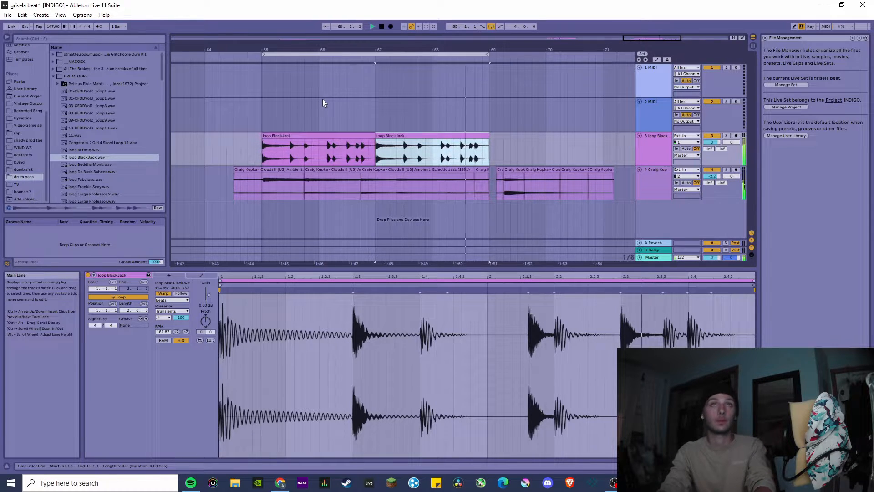
key("space")
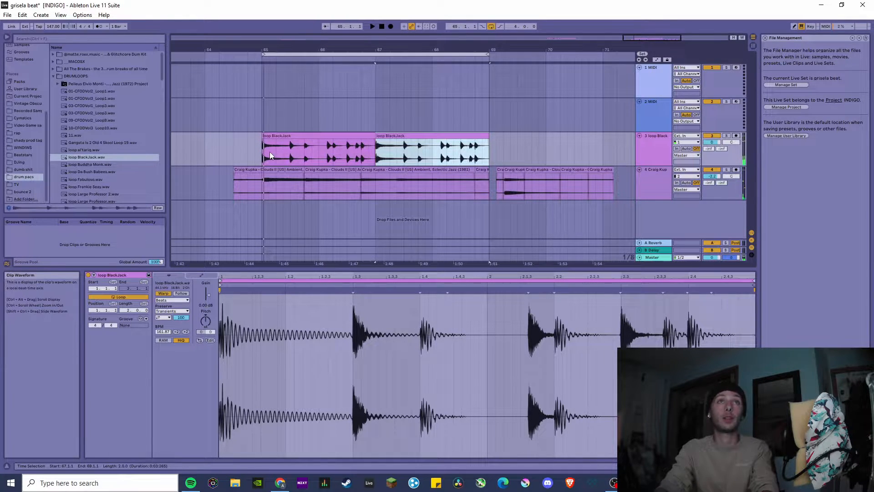
- Compare the four-bar drum loop with the sample chops beneath it by selecting bars 65 to 69 on each track
left_click_drag(263, 153, 490, 160)
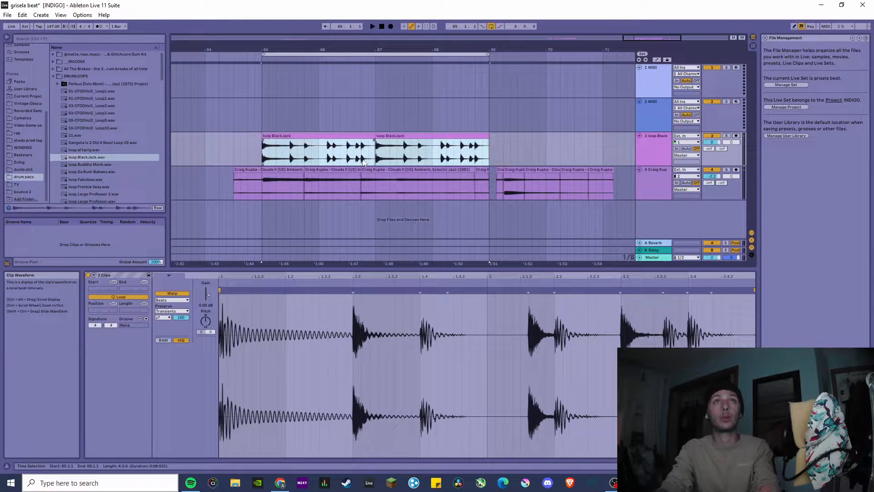
mouse_move(374, 162)
left_mouse_down()
mouse_move(269, 155)
mouse_move(391, 155)
mouse_move(368, 155)
left_mouse_up()
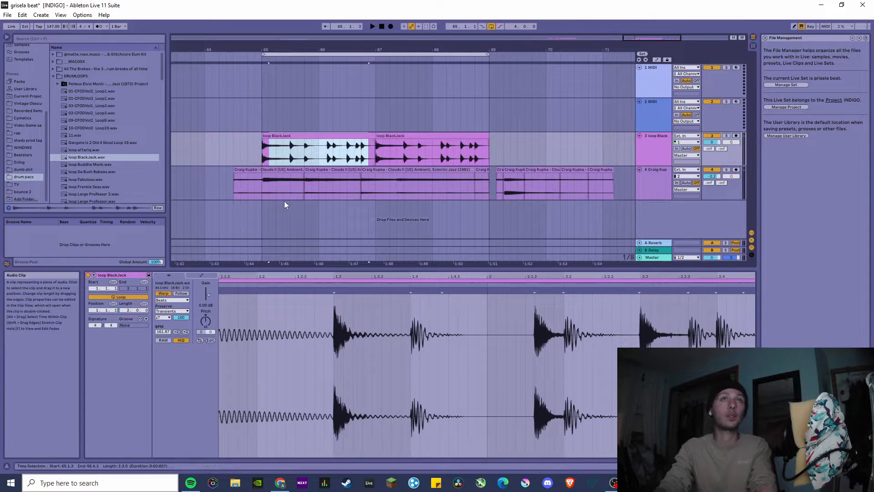
left_click_drag(264, 182, 510, 179)
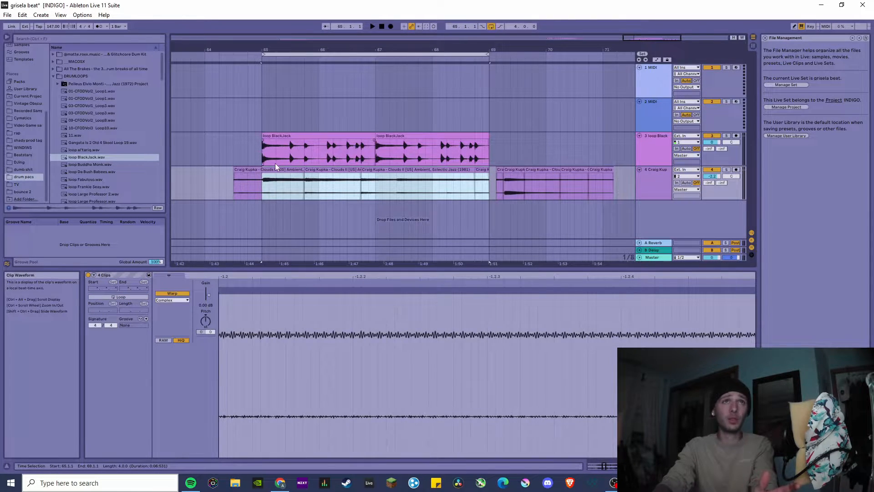
left_click_drag(264, 155, 488, 158)
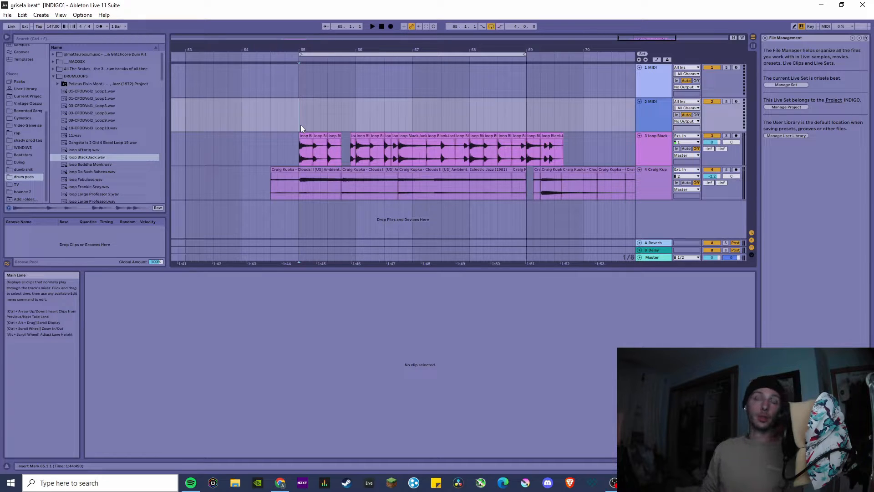
- Play the chopped drums from bar 65 and examine where the short chop before bar 66 sits against the grid
key("space")
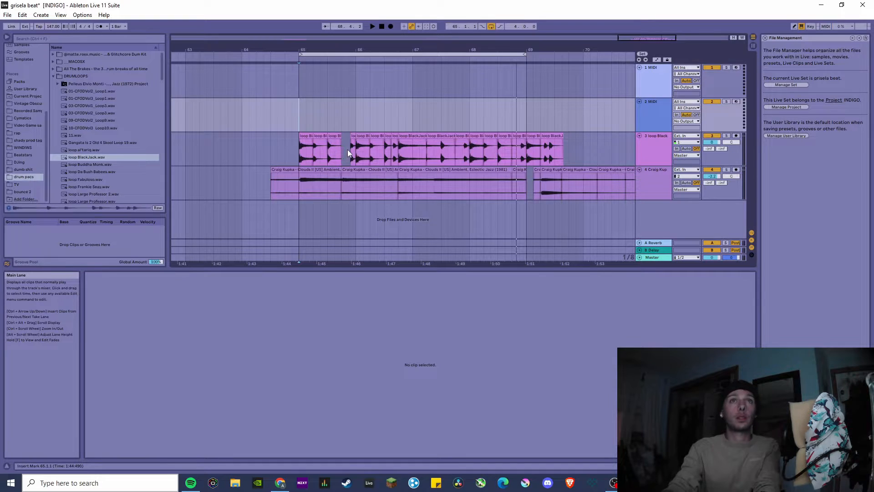
scroll(351, 151, "up", 5, "ctrl")
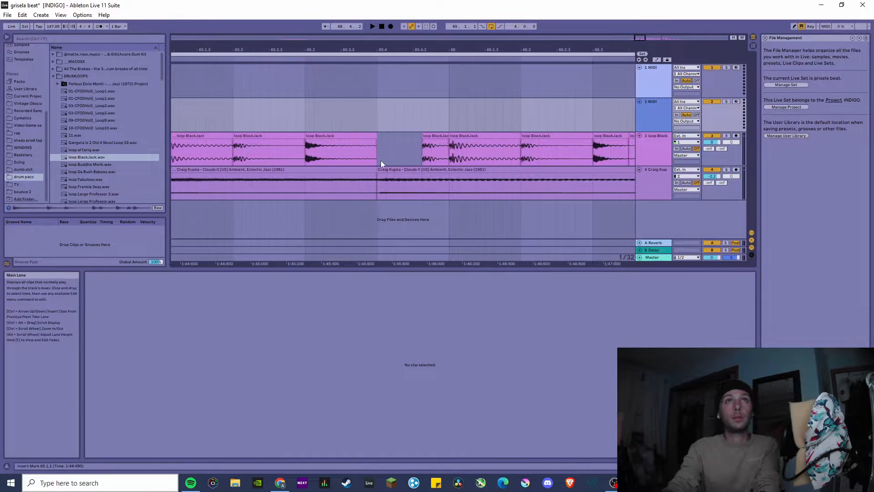
left_click_drag(421, 151, 454, 155)
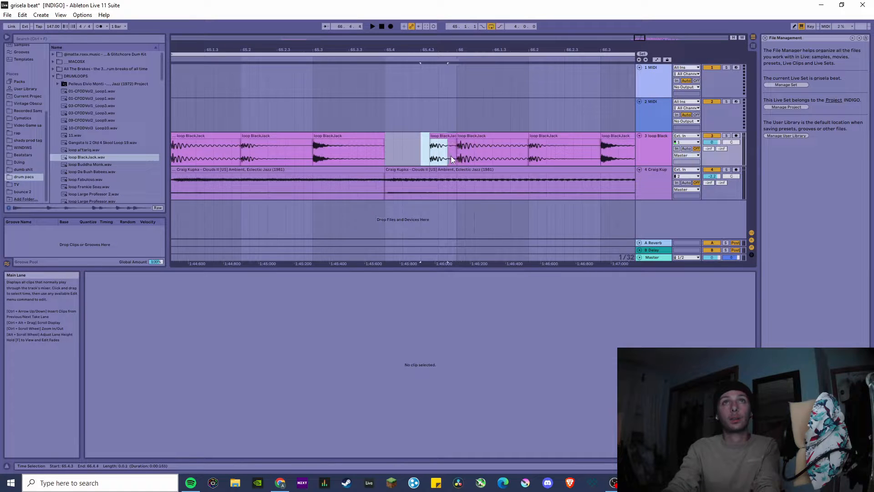
left_click(458, 157)
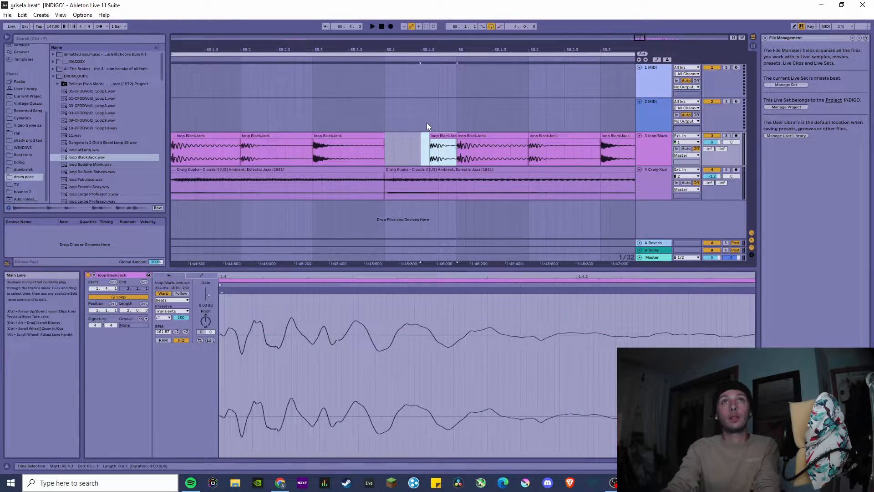
left_click(422, 99)
mouse_move(422, 102)
left_mouse_down()
mouse_move(408, 108)
mouse_move(419, 132)
left_mouse_up()
left_click(422, 150)
left_click(422, 151)
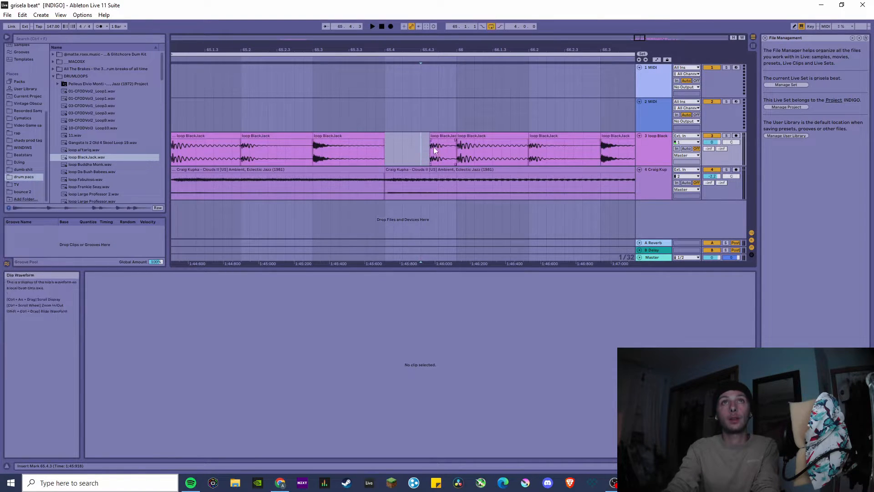
- Move the short drum chop before bar 66 earlier onto the 65.4.3 grid line and play from bar 65
scroll(477, 149, "down", 3)
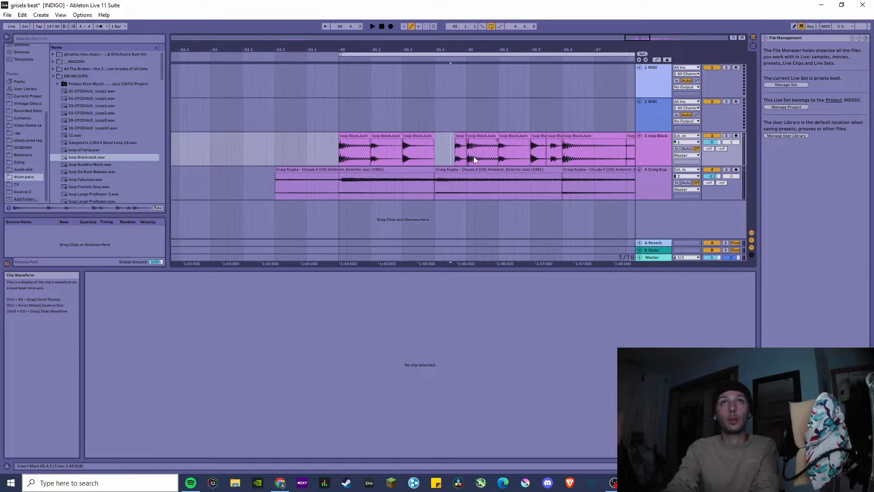
scroll(453, 149, "up", 3)
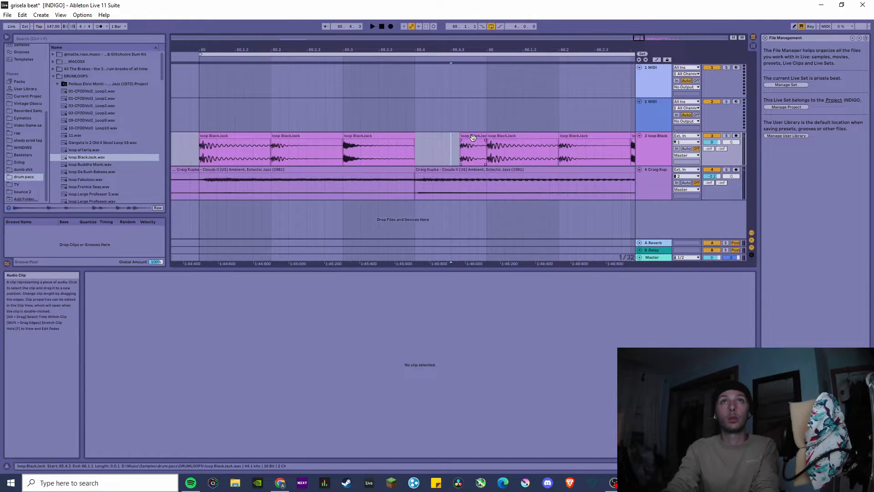
left_click(473, 138)
left_click_drag(473, 138, 464, 138)
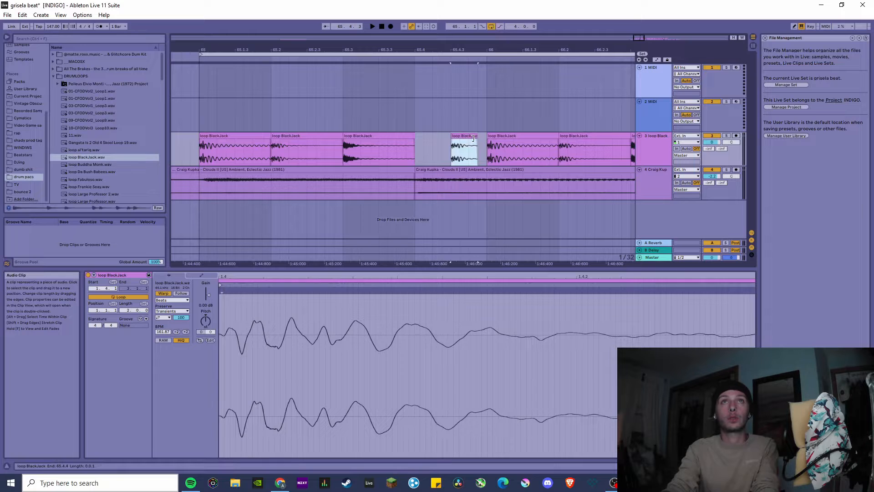
left_click(200, 124)
key("space")
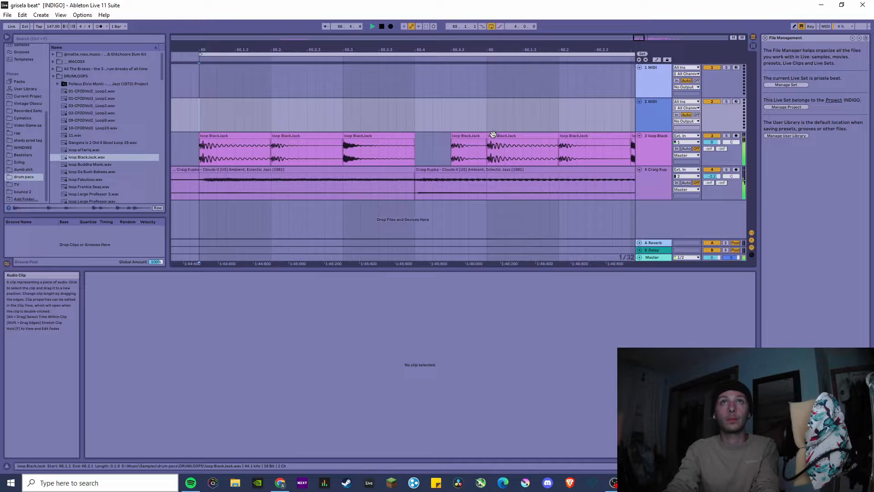
- Return the short drum chop to its off-grid position just before bar 66 and replay from bar 65
key("space")
left_click_drag(487, 135, 467, 137)
left_click(198, 117)
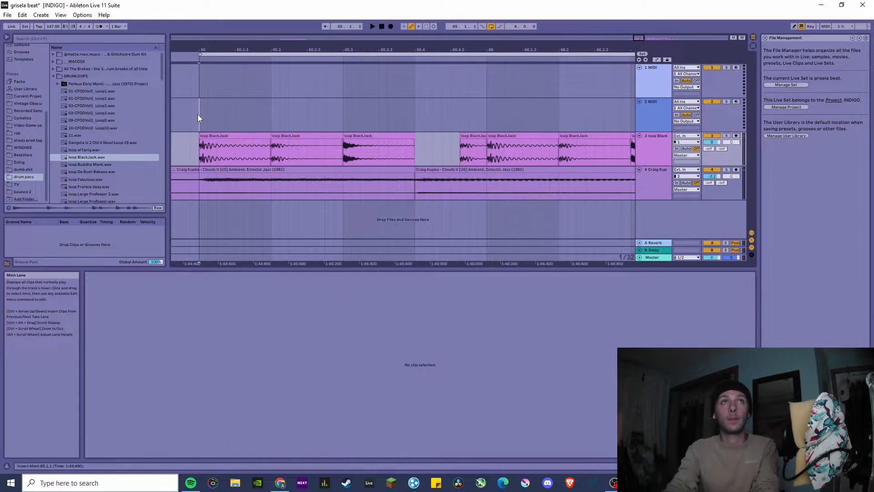
key("space")
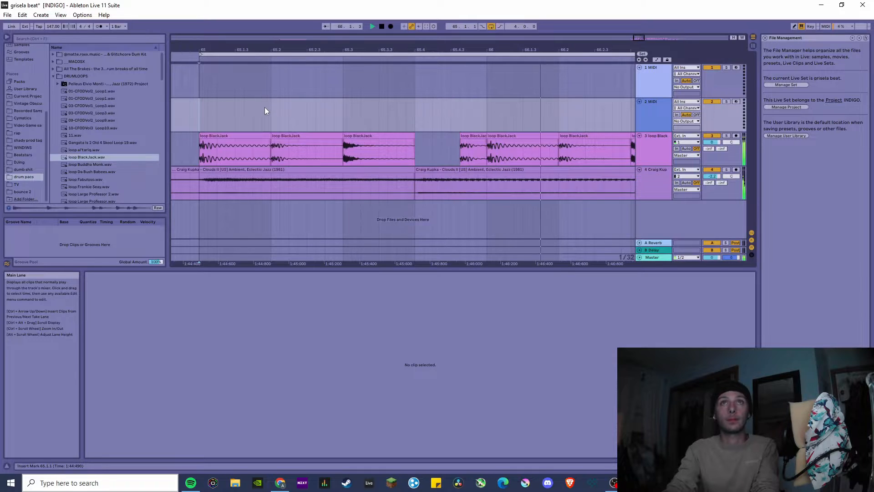
- Replay the off-grid drums over the sample and add an EQ Eight to the jazz sample track
key("space")
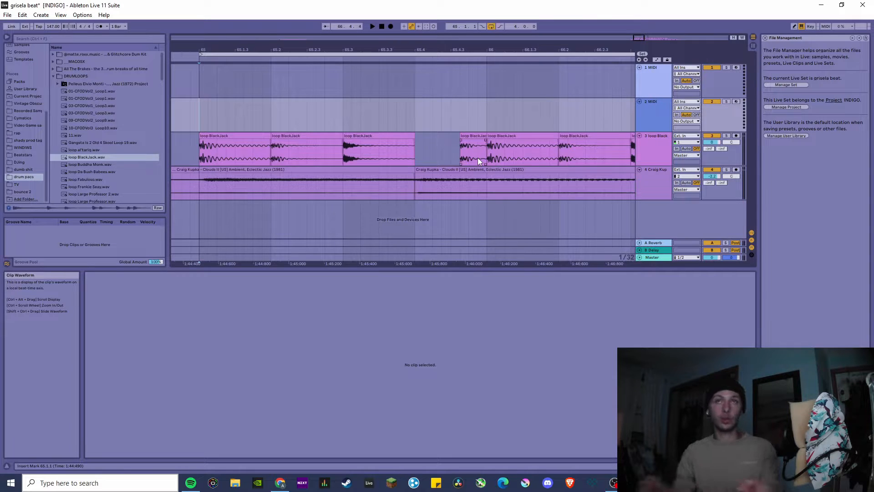
key("space")
scroll(383, 137, "down", 5)
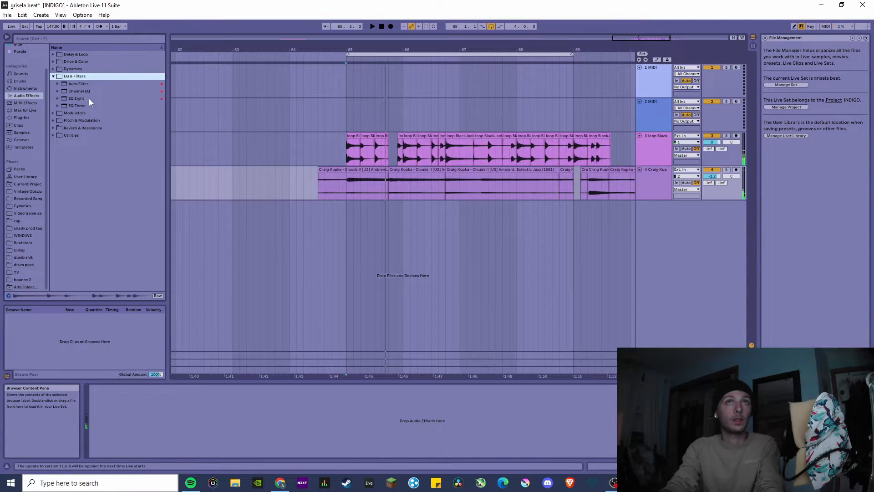
double_click(89, 99)
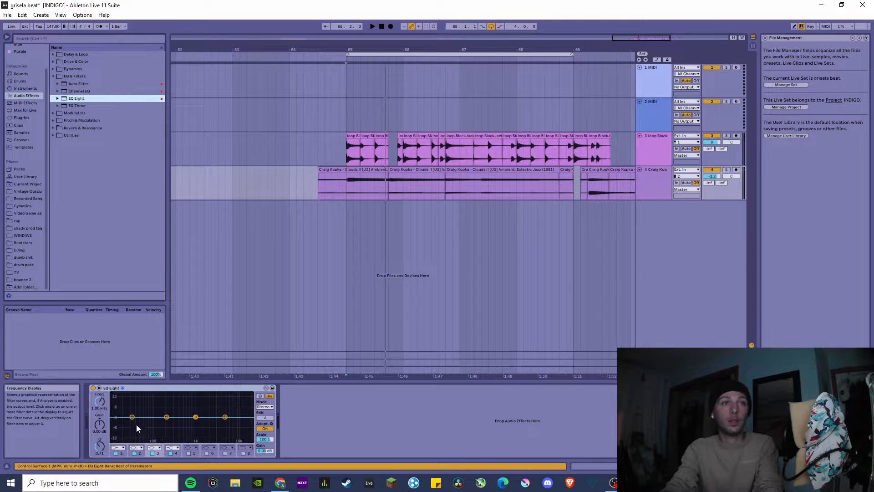
- Shape the sample's EQ Eight during playback, cutting the lows below about 100 Hz and gently boosting the upper bands
key("space")
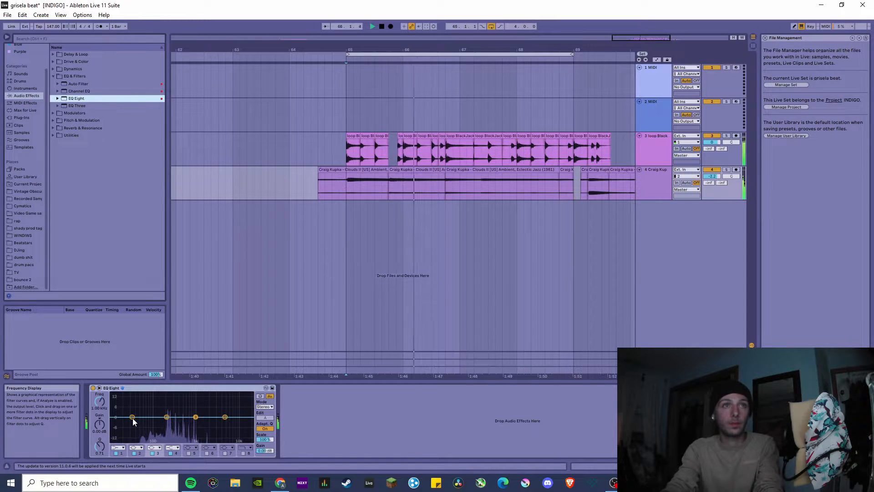
left_click_drag(196, 418, 193, 411)
left_click(132, 417)
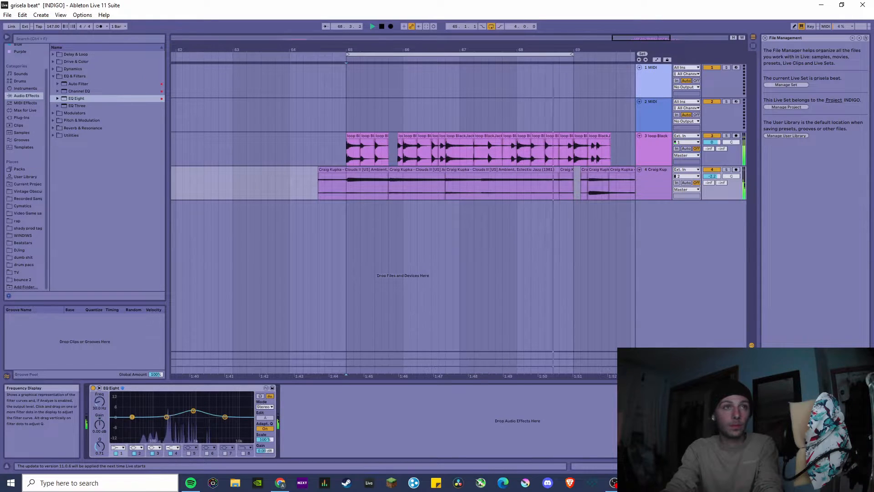
left_click_drag(132, 417, 174, 418)
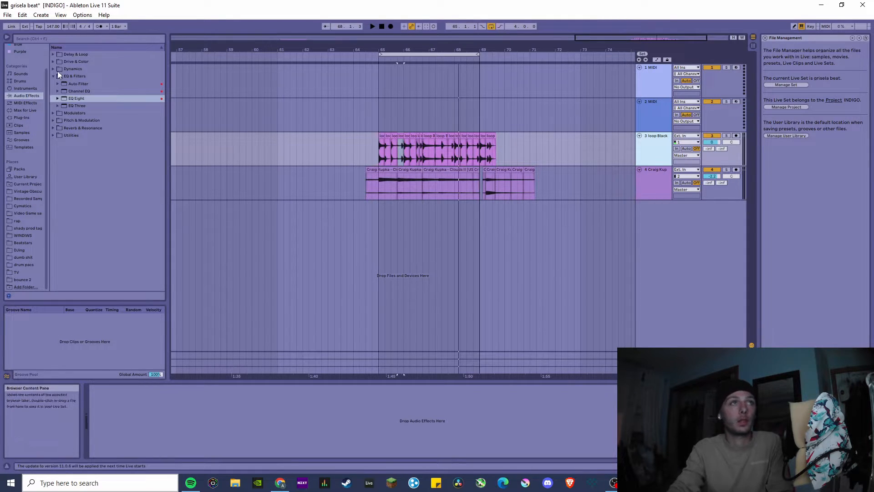
- Load the Master EQ & Compressor rack onto the drum loop track, set its Rack Dry/Wet to 96 and lower its Rack Volume
left_click(53, 135)
left_click(56, 113)
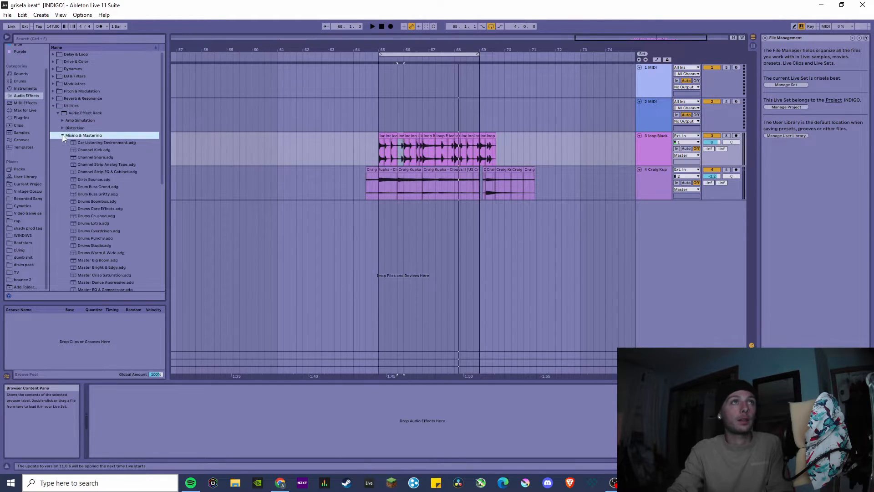
left_click(62, 134)
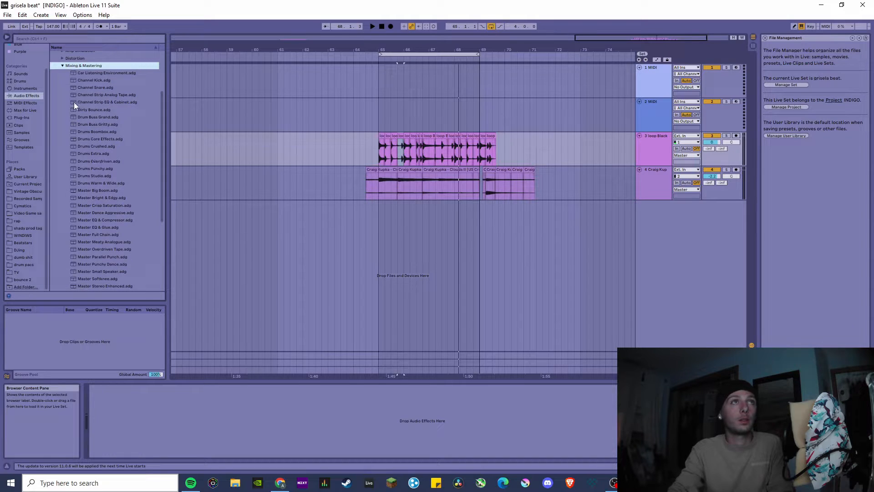
scroll(102, 111, "down", 3)
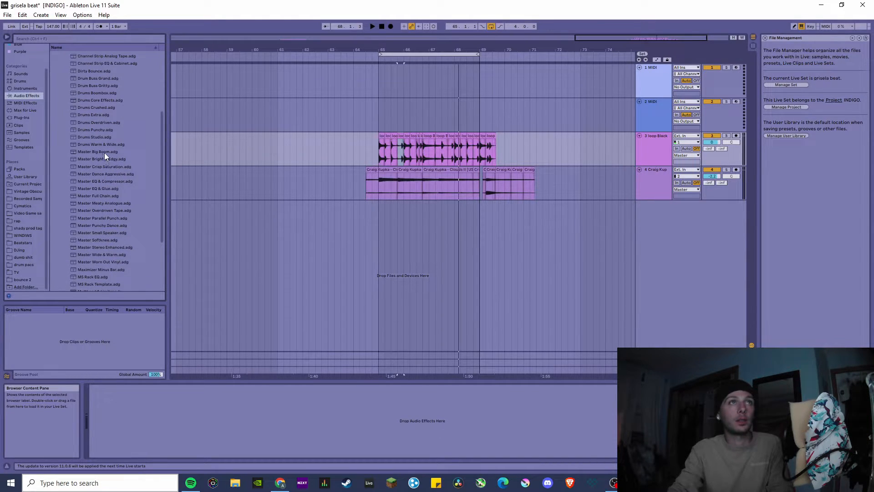
left_click(105, 190)
double_click(109, 182)
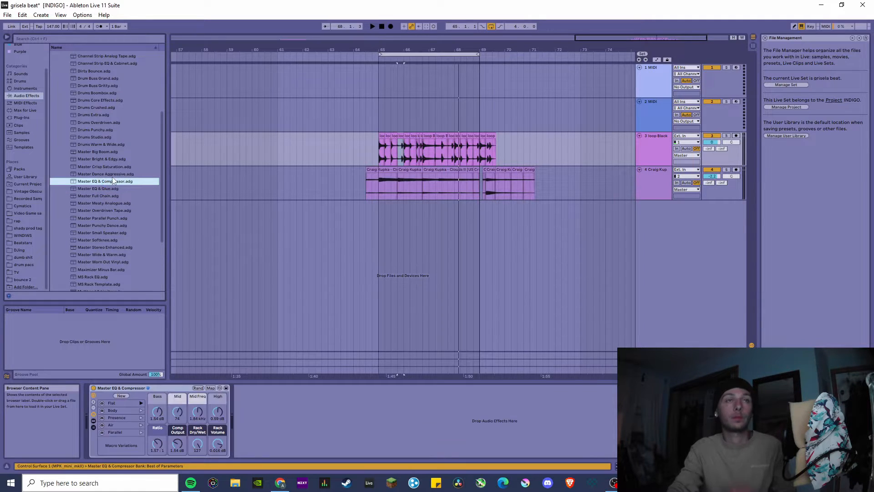
key("space")
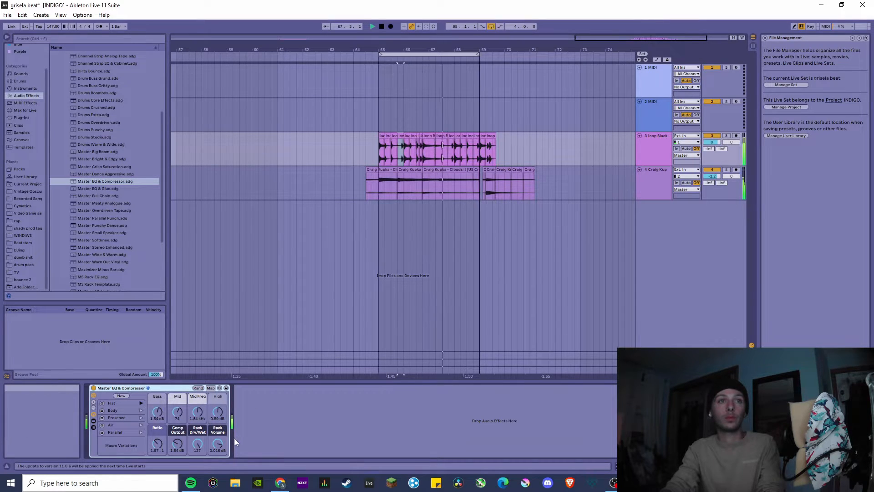
left_click_drag(197, 443, 218, 447)
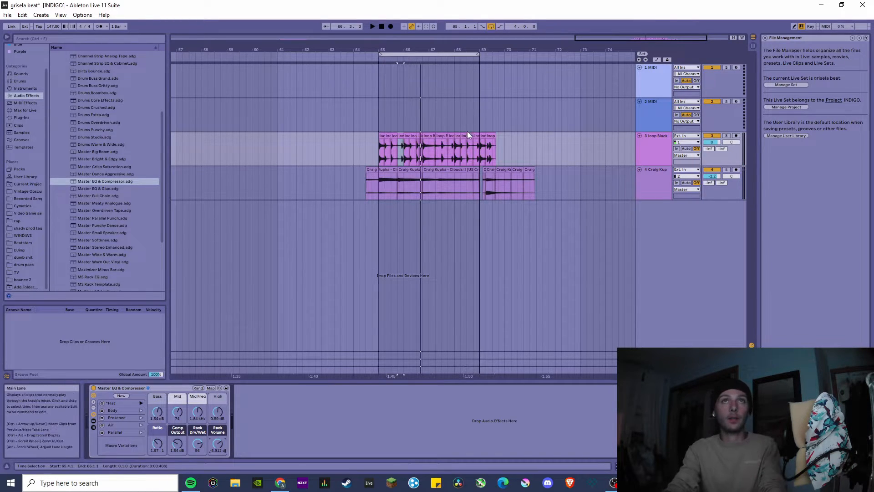
- Add a Compressor after the EQ Eight on the jazz sample track and sidechain it to the drum loop track
left_click(655, 185)
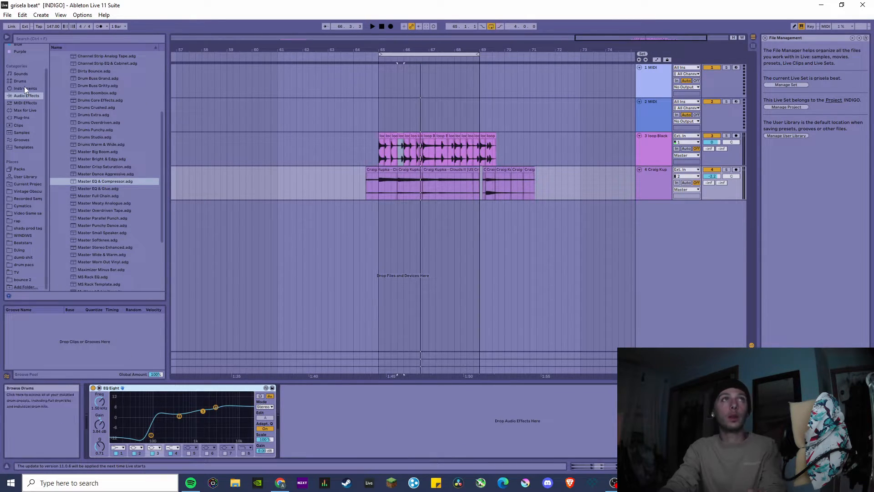
left_click(32, 95)
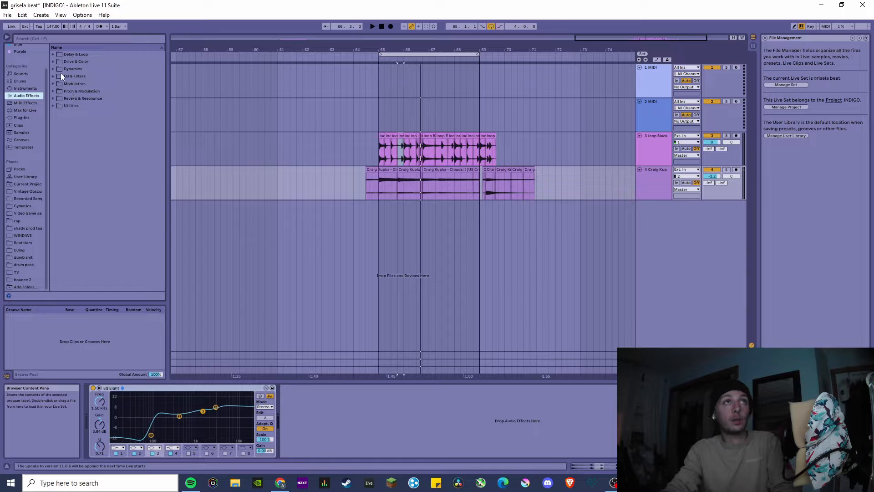
scroll(18, 64, "up", 1)
left_click(25, 55)
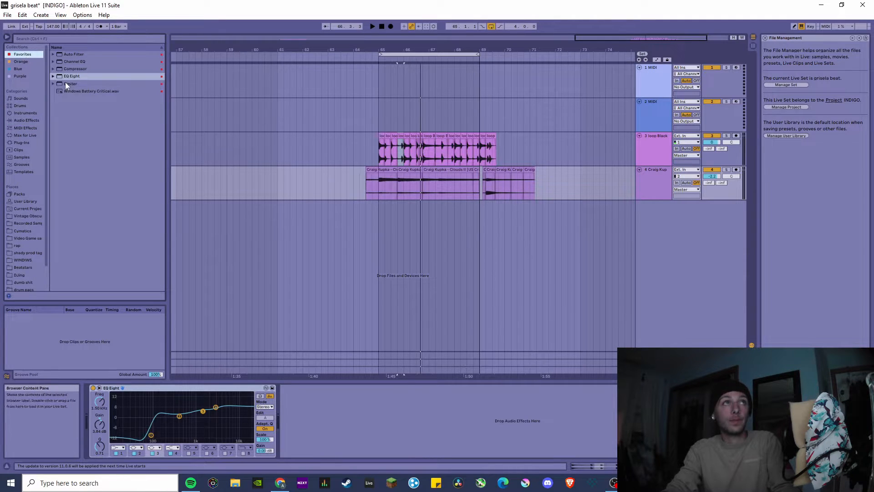
double_click(58, 69)
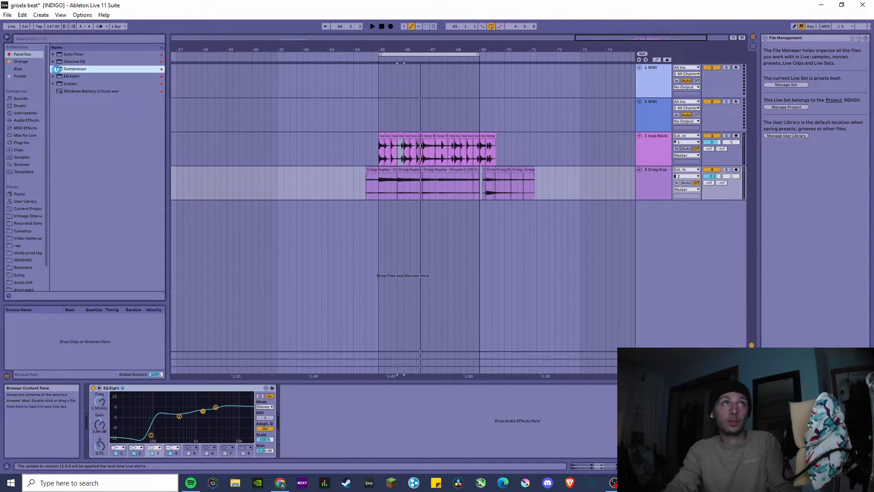
left_click(295, 406)
left_click(302, 411)
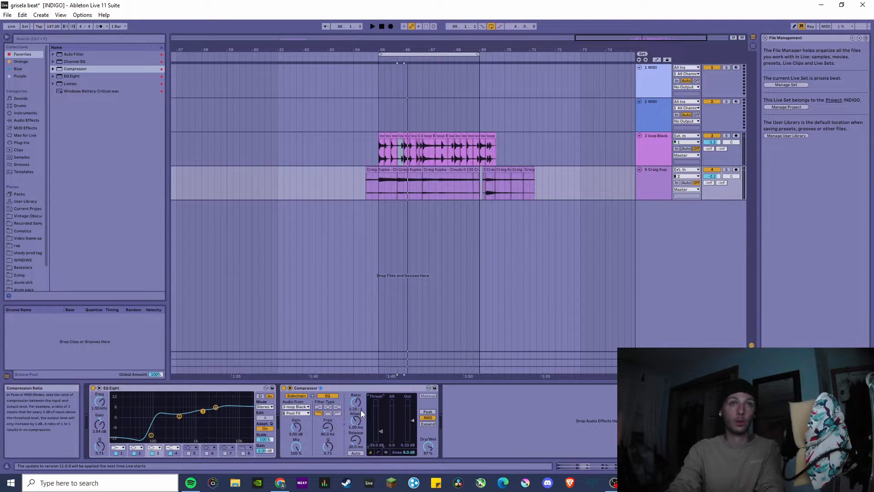
- Set the sample Compressor's threshold to about -24 dB while listening to the drums duck the sample
key("space")
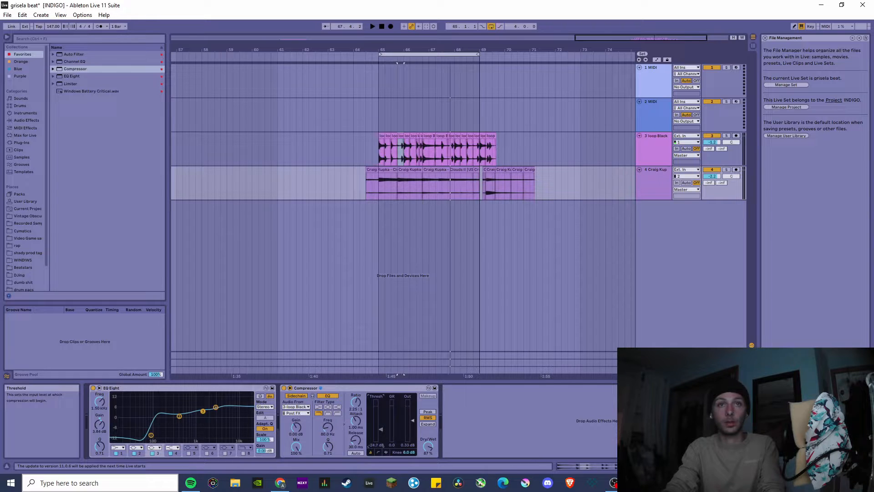
key("space")
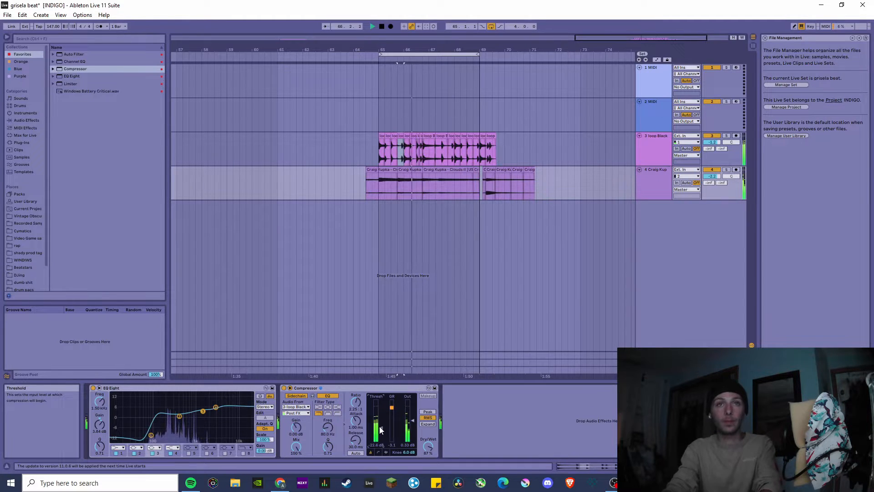
left_click_drag(381, 428, 381, 429)
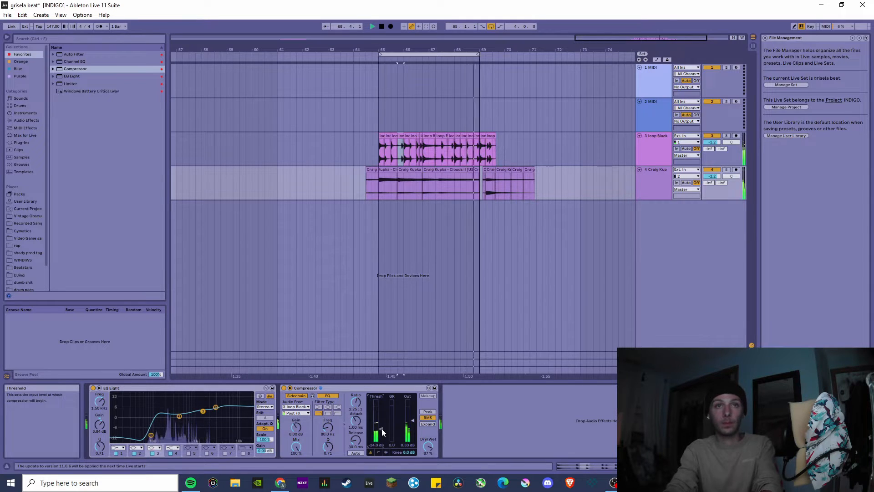
key("space")
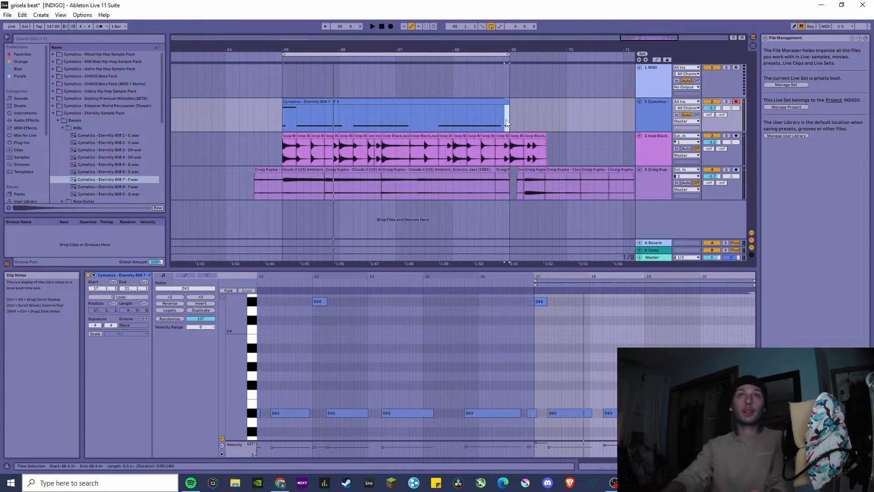
- Set the 808 bass track's volume to -4.1 dB and add a Limiter after its sampler
left_click(653, 114)
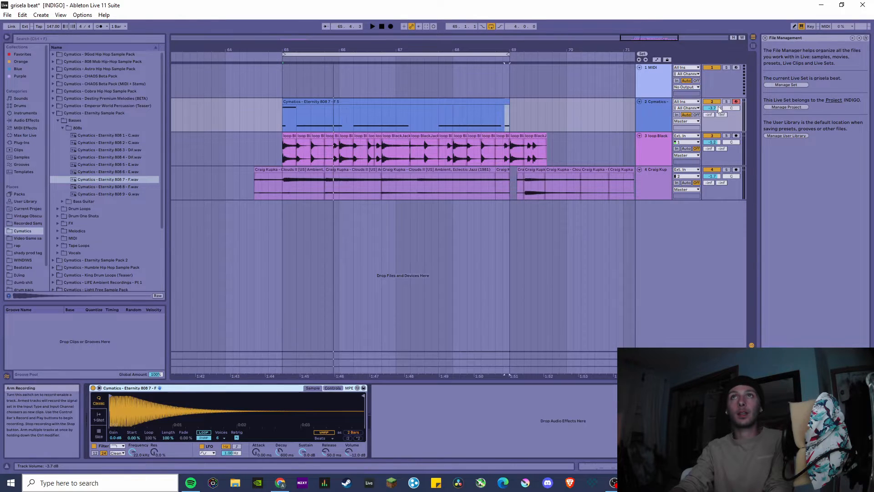
left_click_drag(712, 108, 712, 114)
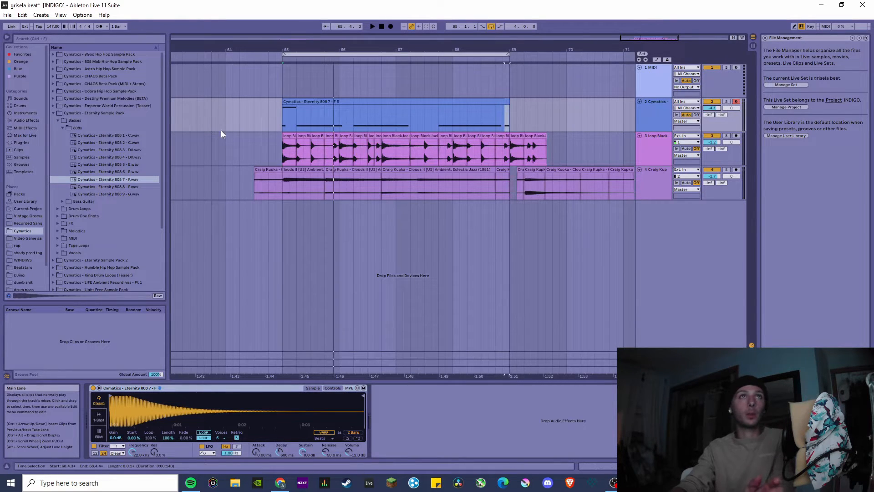
left_click(25, 120)
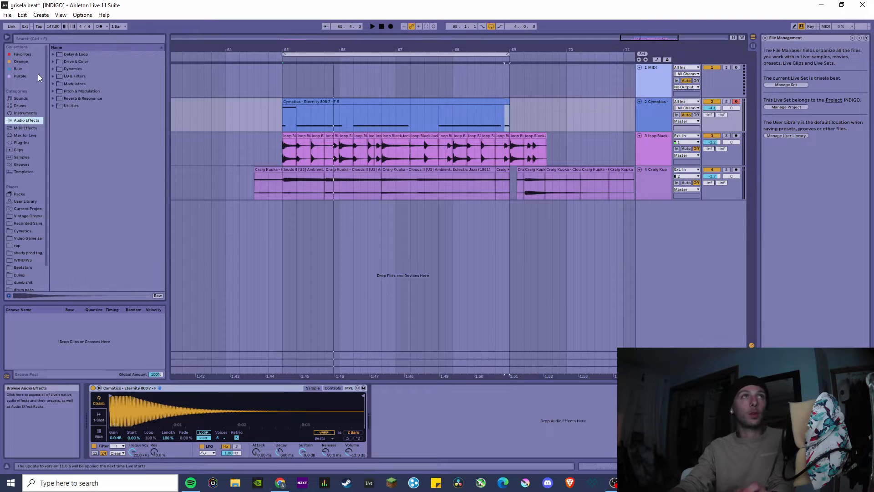
left_click(54, 61)
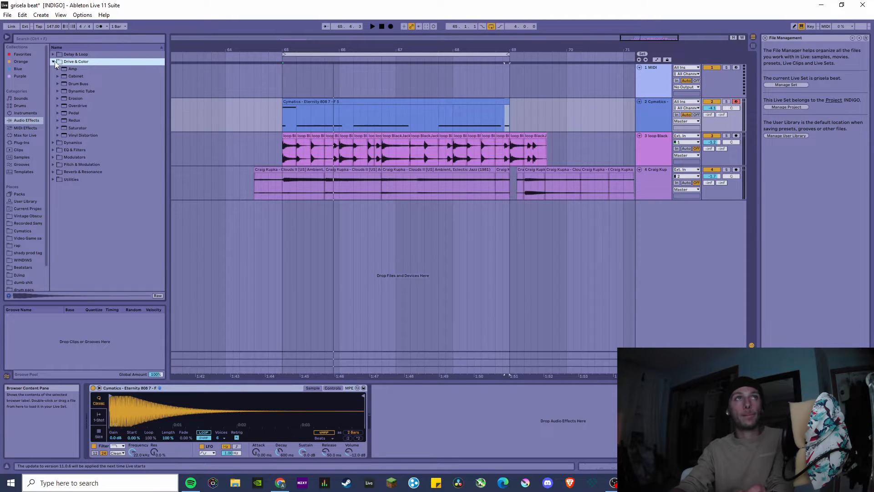
left_click(53, 143)
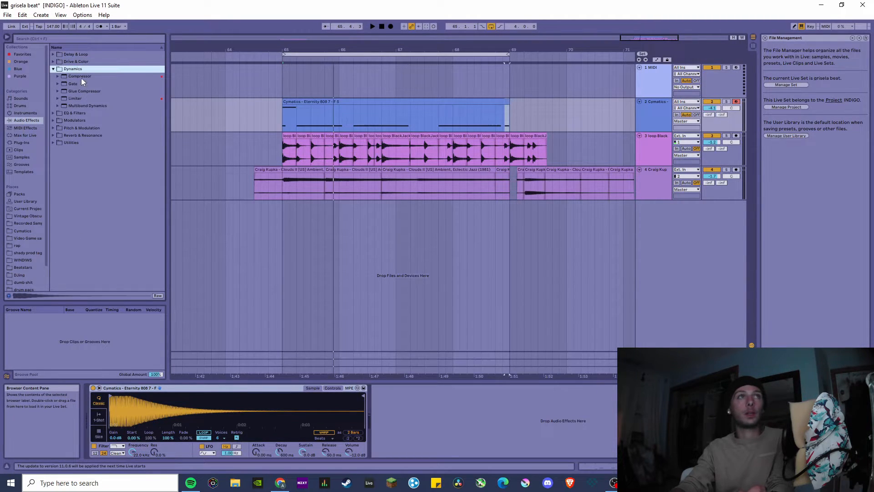
double_click(76, 99)
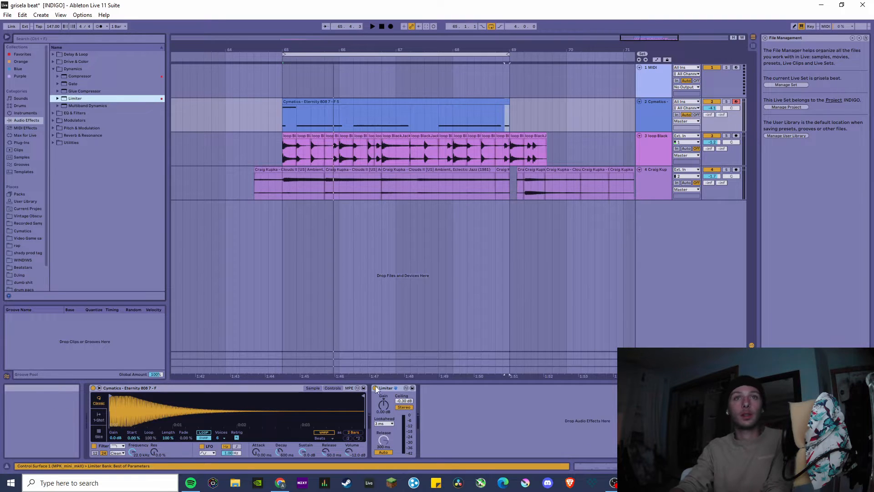
- Set the bass Limiter's ceiling to -0.38 dB and raise its gain while the loop plays
left_click_drag(404, 401, 404, 429)
left_click(384, 405)
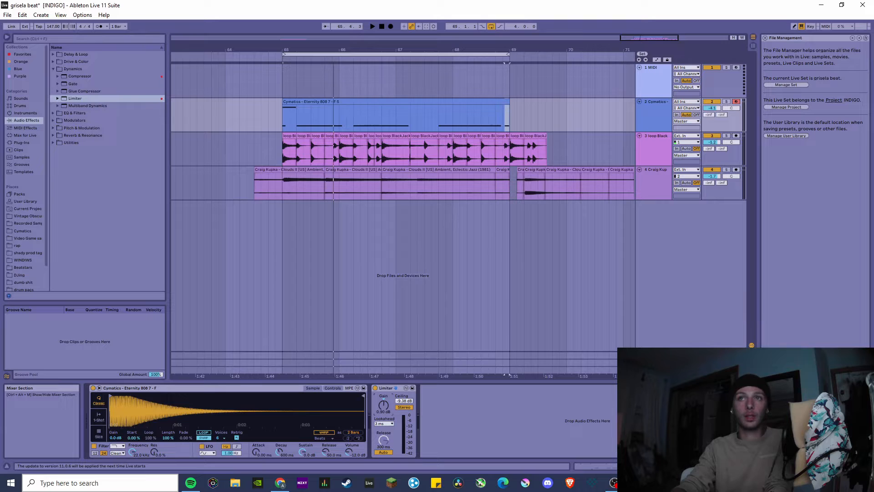
key("space")
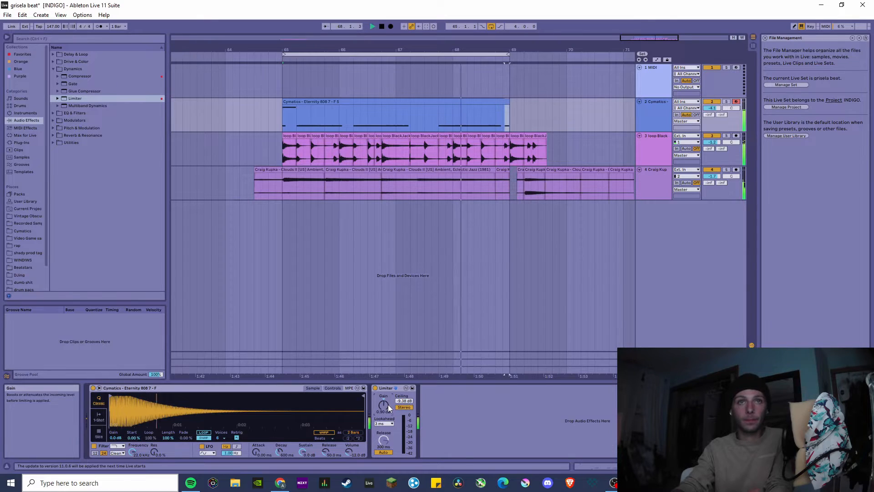
left_click_drag(388, 404, 388, 335)
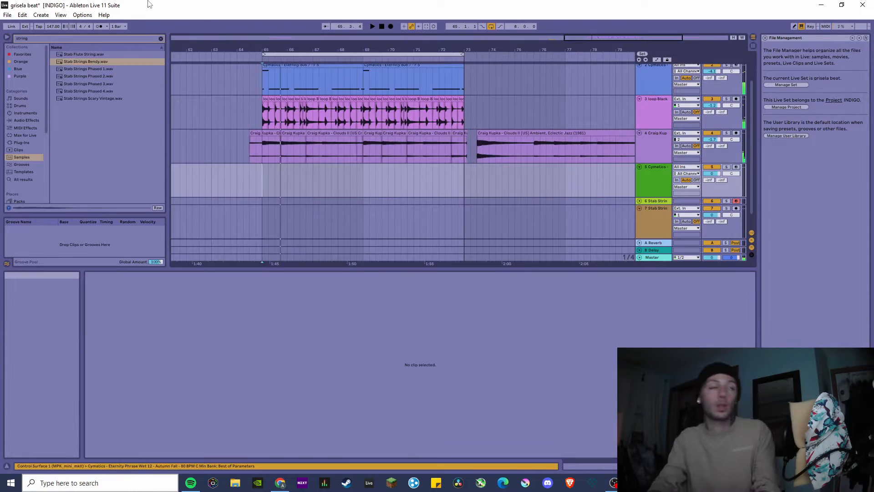
- Place the Stab Strings Bendy.wav sample at bar 65 on the string stab audio track and audition it with the beat
left_click(105, 62)
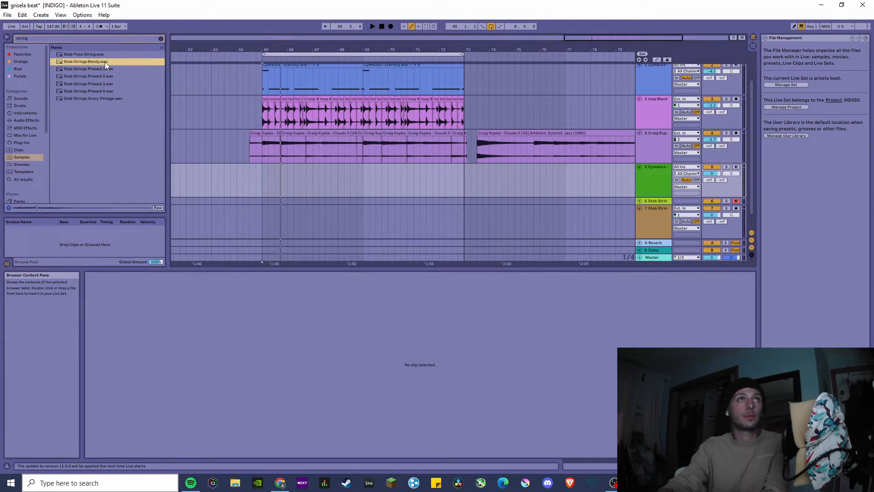
left_click_drag(105, 62, 266, 219)
key("space")
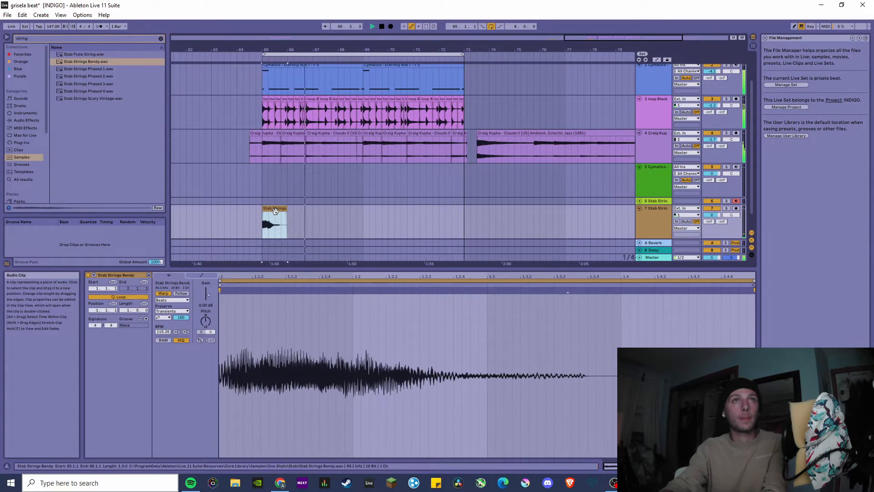
key("space")
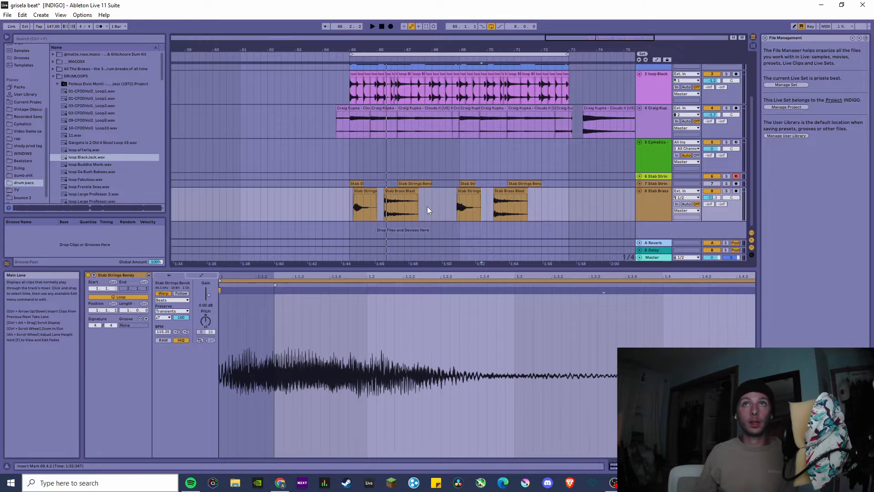
- Enlarge the arrangement area and play the eight-bar loop from bar 65 to review the string and brass stabs
left_click_drag(426, 269, 426, 375)
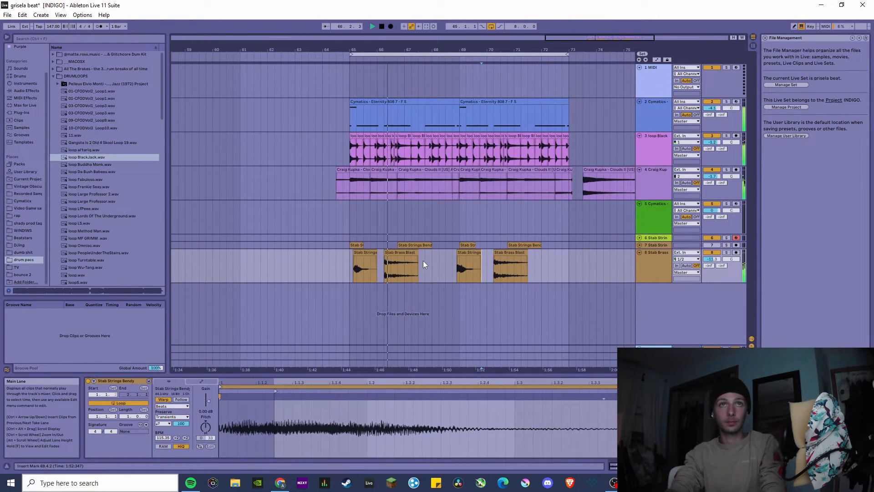
scroll(443, 239, "right", 4)
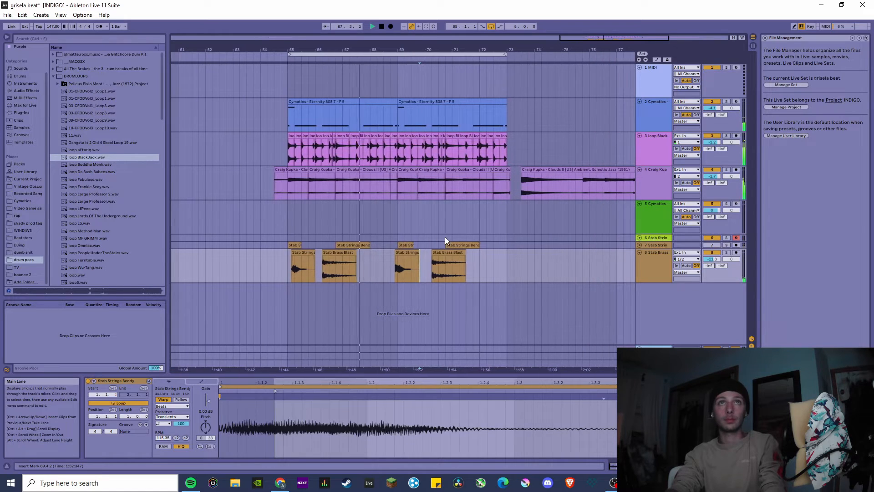
scroll(437, 238, "right", 1)
scroll(343, 215, "left", 2)
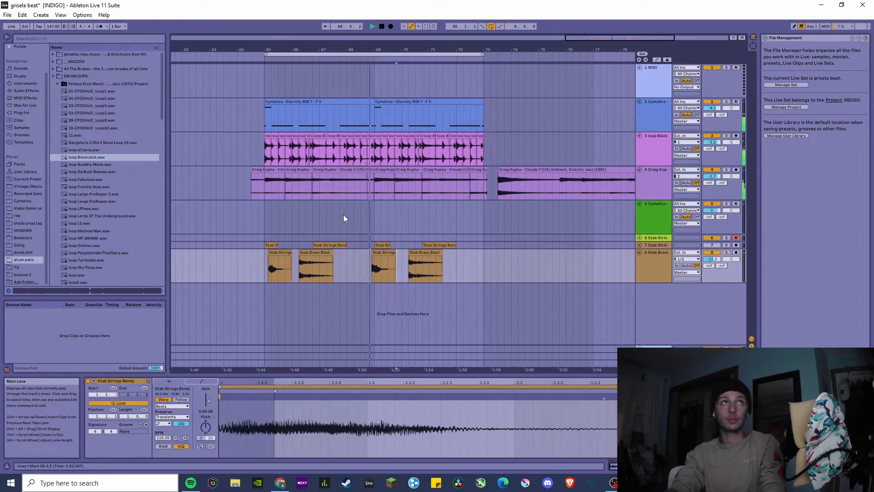